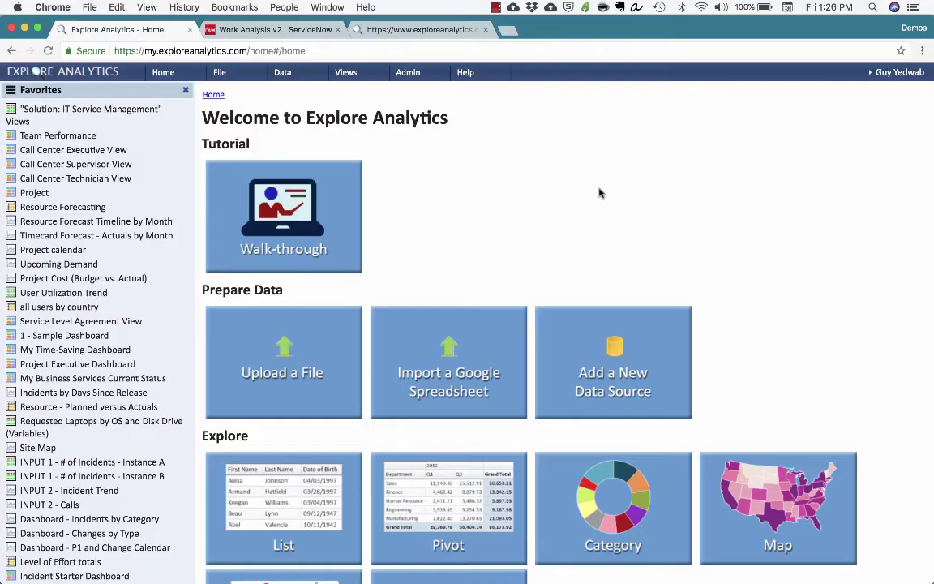
- Start a new view on the Incident table from the ServiceNow - Production data source
left_click(219, 73)
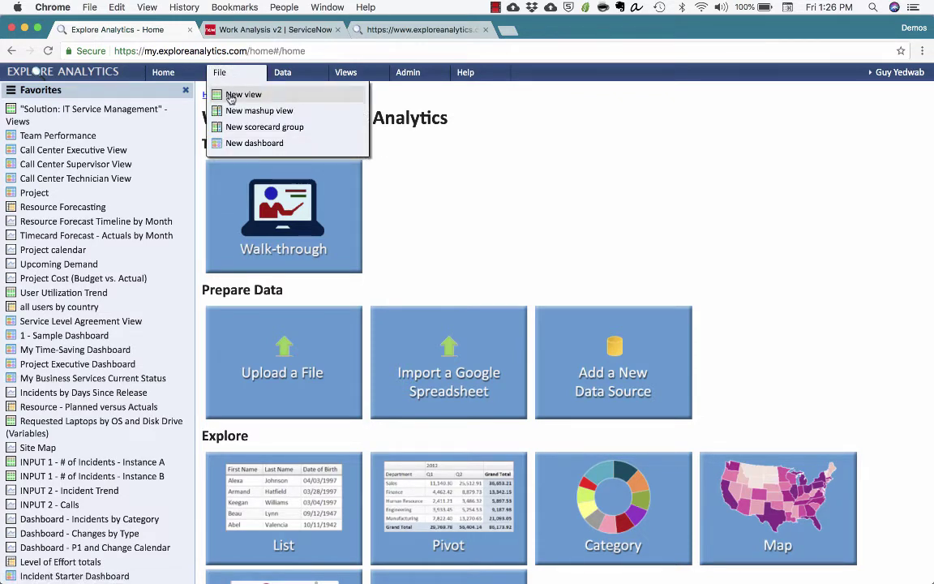
left_click(231, 96)
left_click(509, 279)
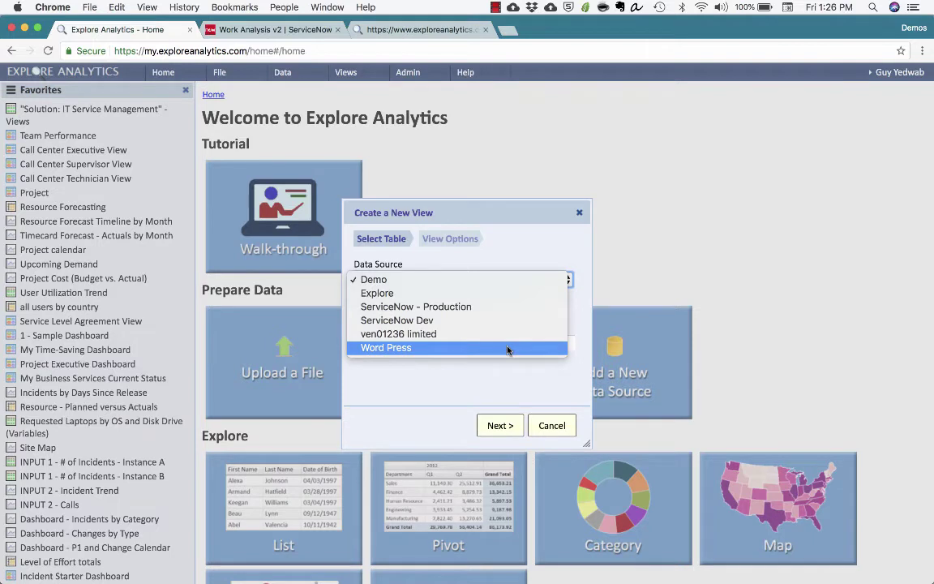
left_click(528, 306)
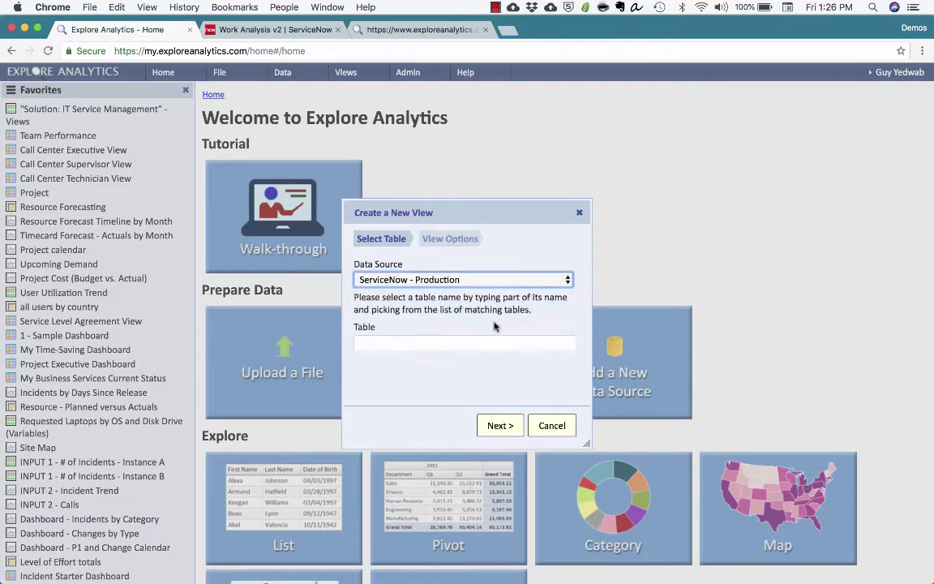
left_click(486, 342)
type("incident")
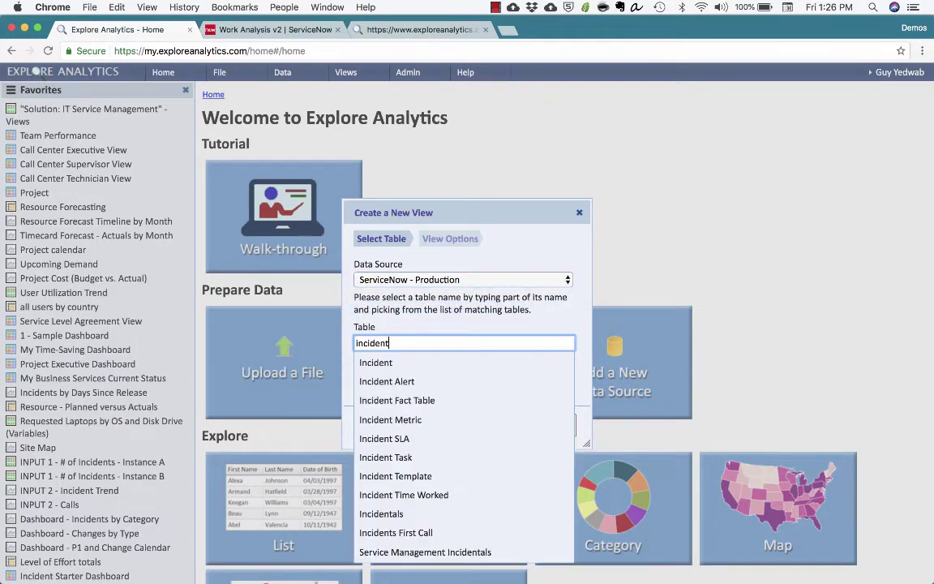
left_click(481, 364)
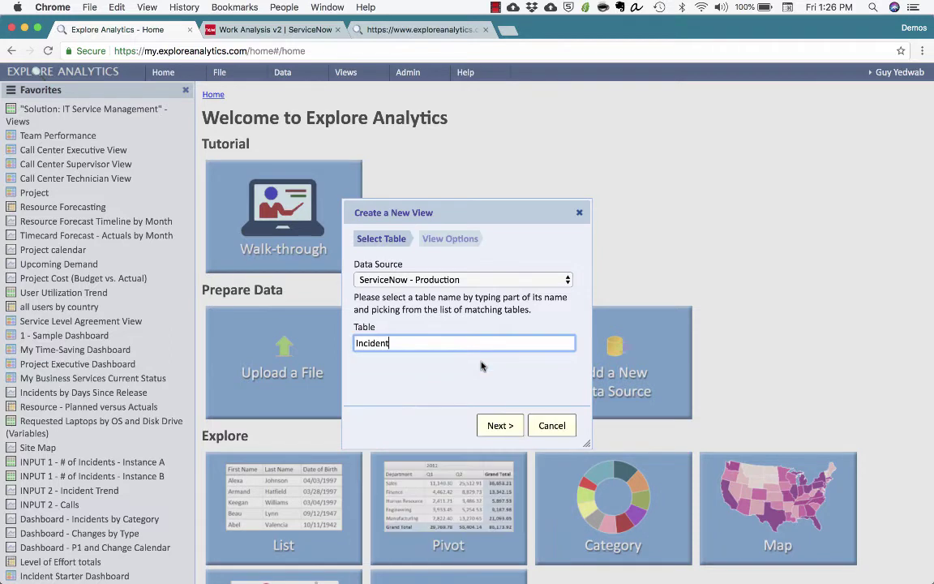
left_click(499, 425)
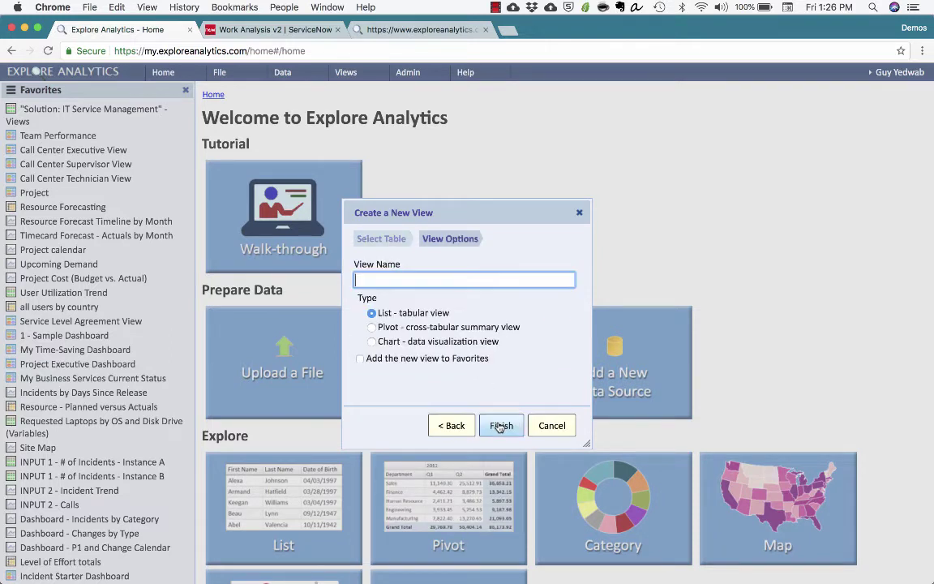
- Make the new view a chart named 'Year-over-Year'
left_click(482, 341)
left_click(506, 280)
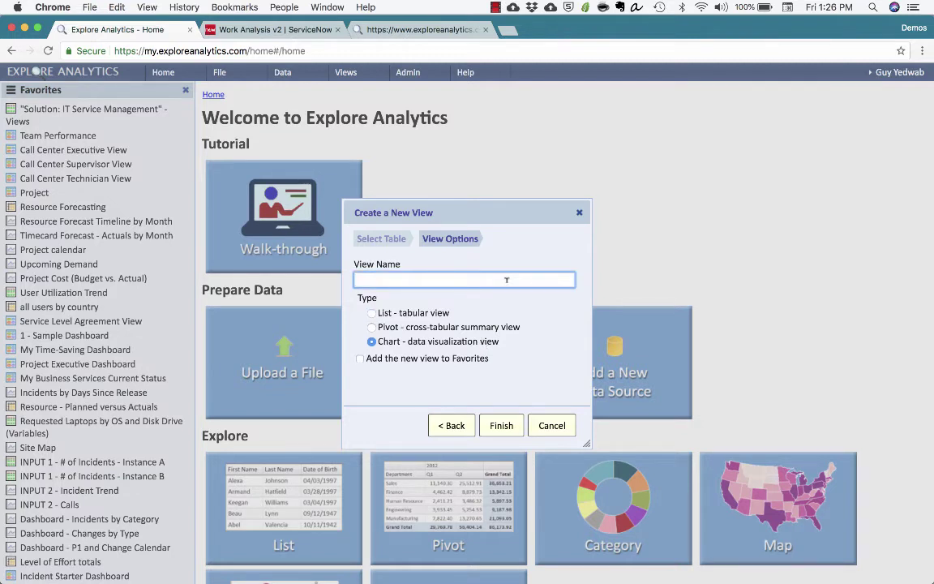
type("Year-over-Year")
key("Return")
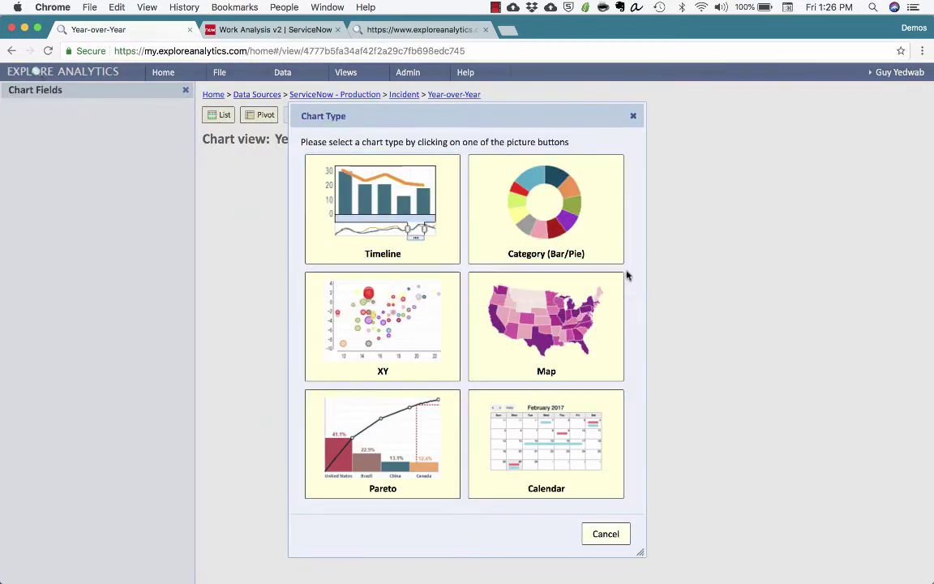
- Make it a Timeline chart of incident counts by Opened date, grouped by Month
left_click(440, 260)
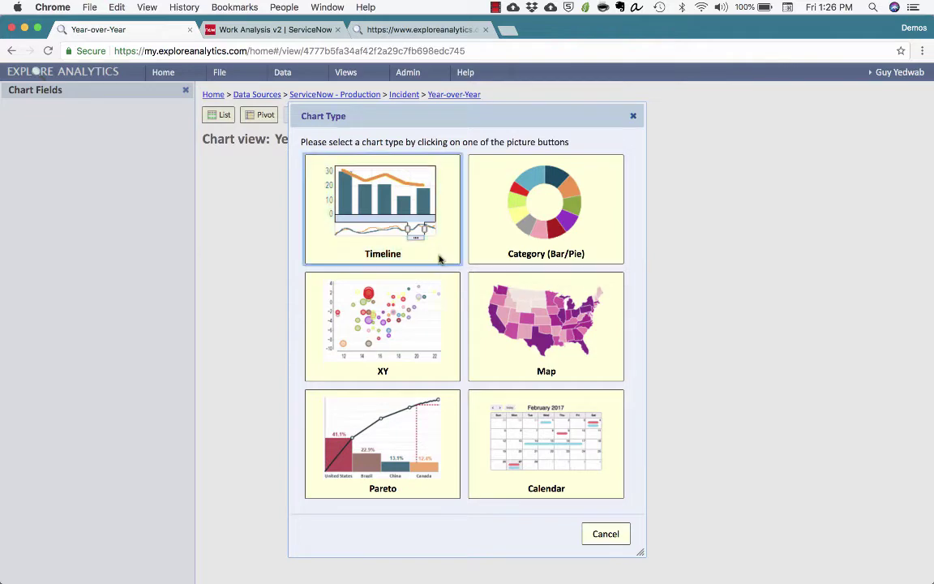
left_click(534, 362)
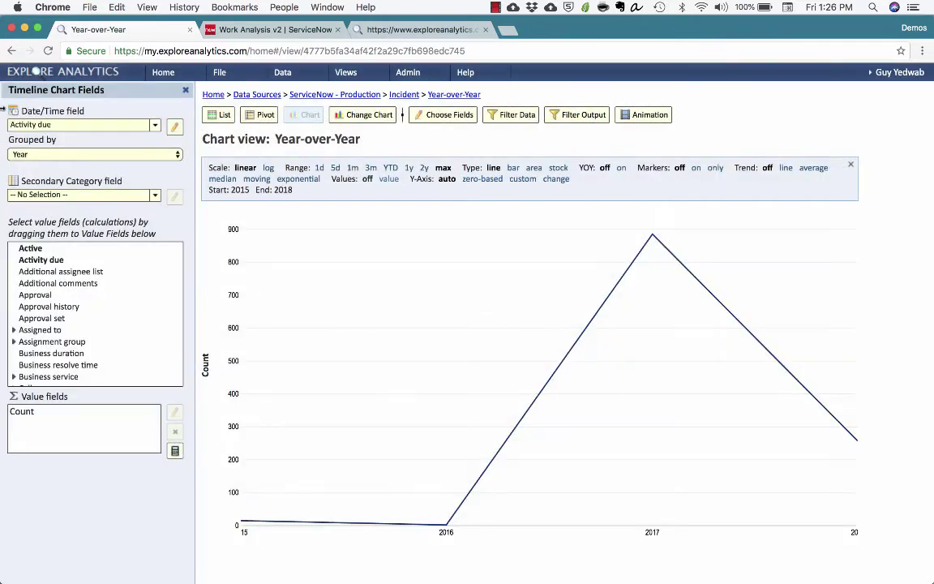
left_click(24, 124)
scroll(77, 413, "down", 3)
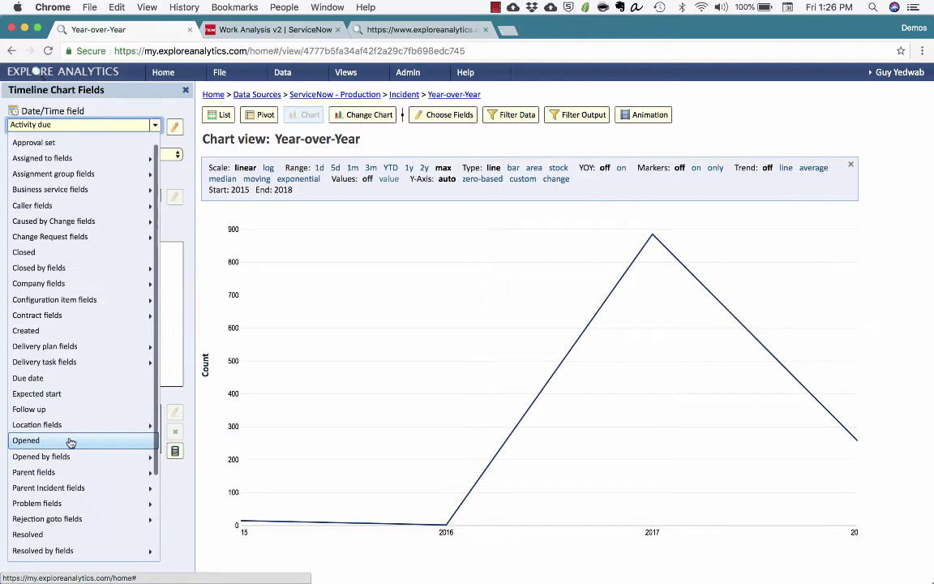
left_click(71, 401)
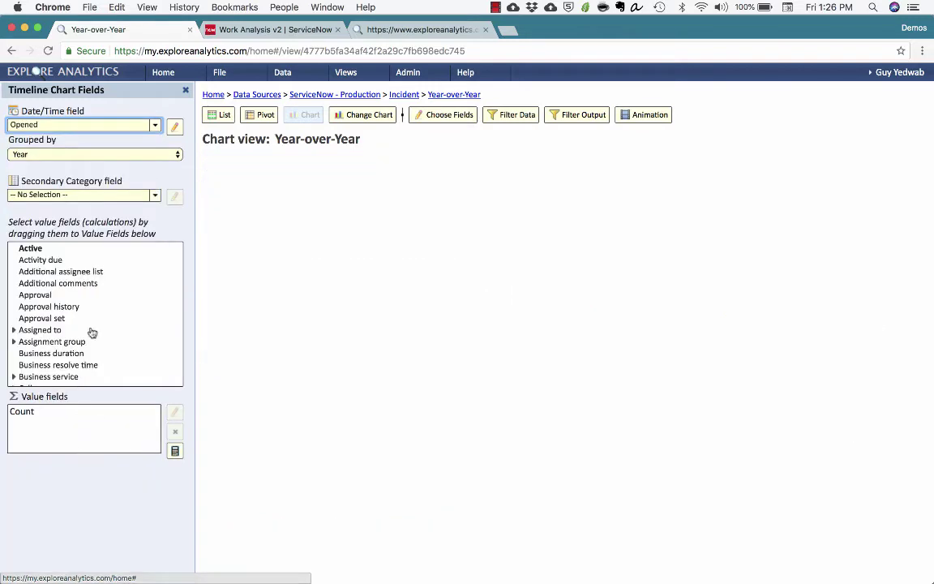
left_click(99, 154)
left_click(89, 176)
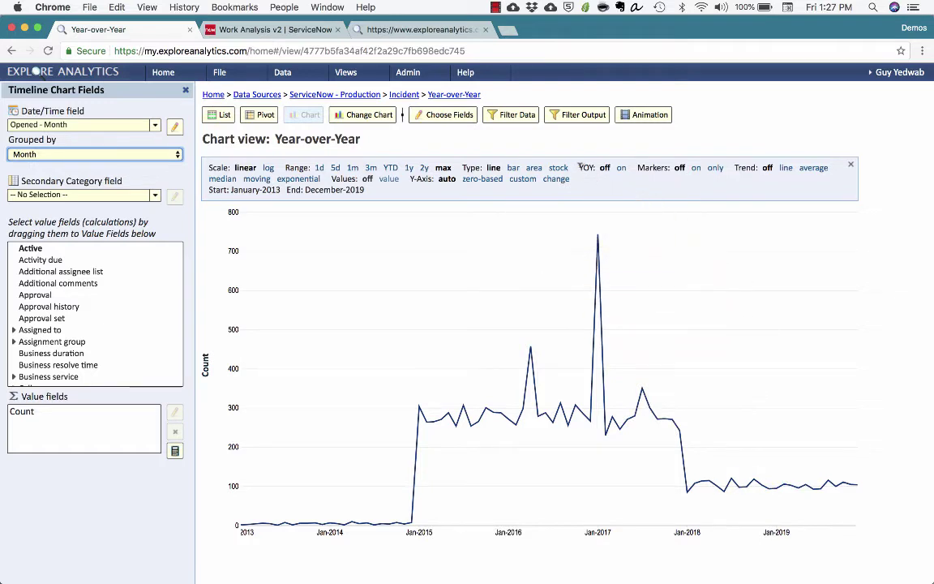
- Turn on YOY comparison, review September counts per year, then switch to a pivot table
left_click_drag(579, 170, 626, 172)
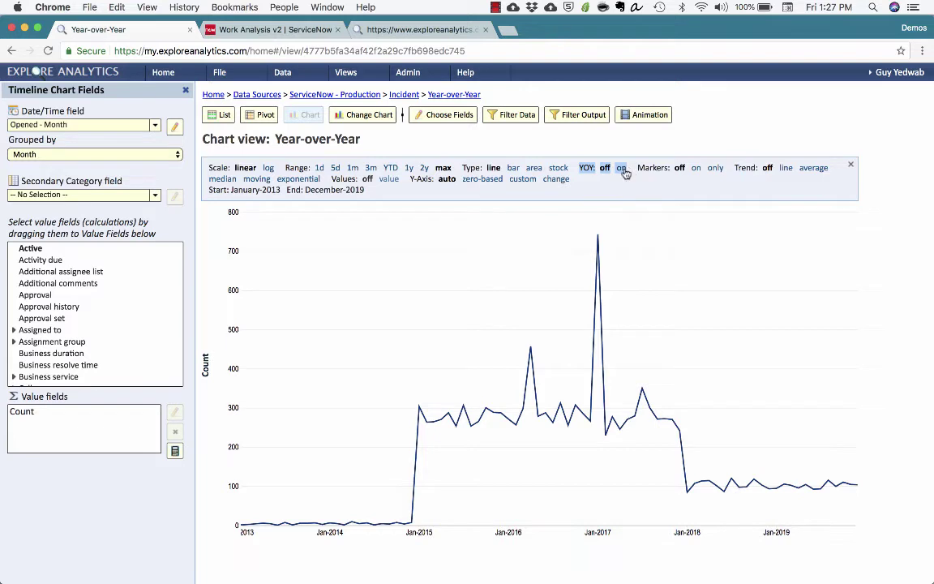
left_click(621, 167)
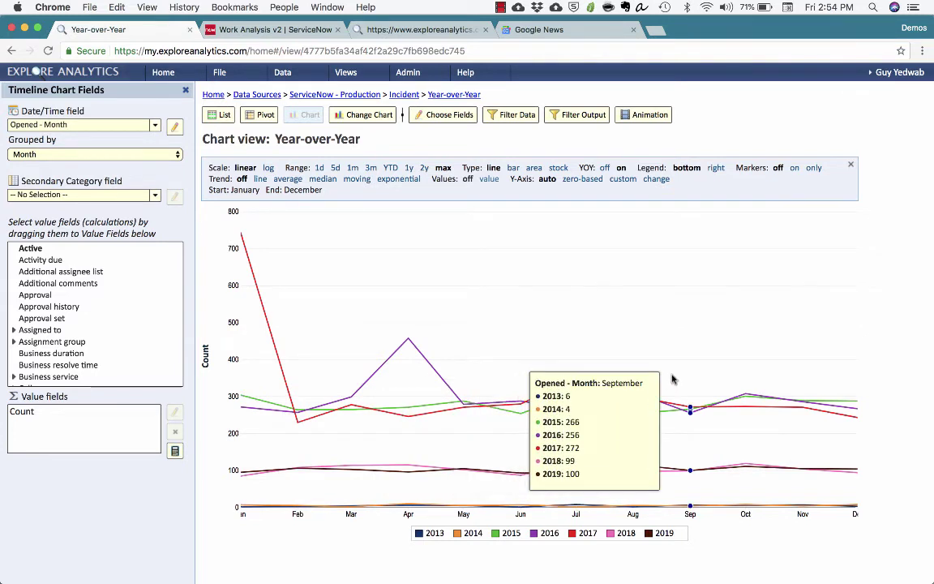
left_click(633, 401)
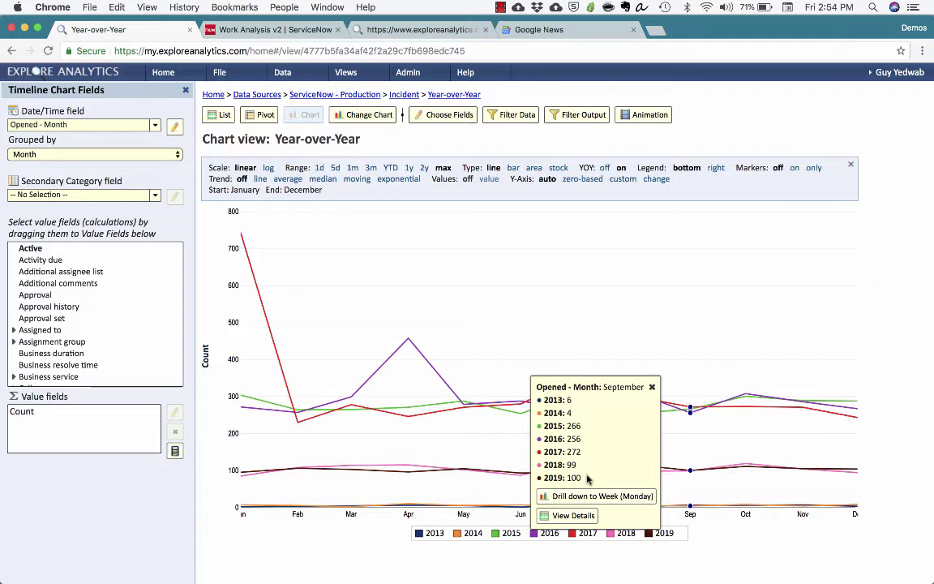
left_click(651, 386)
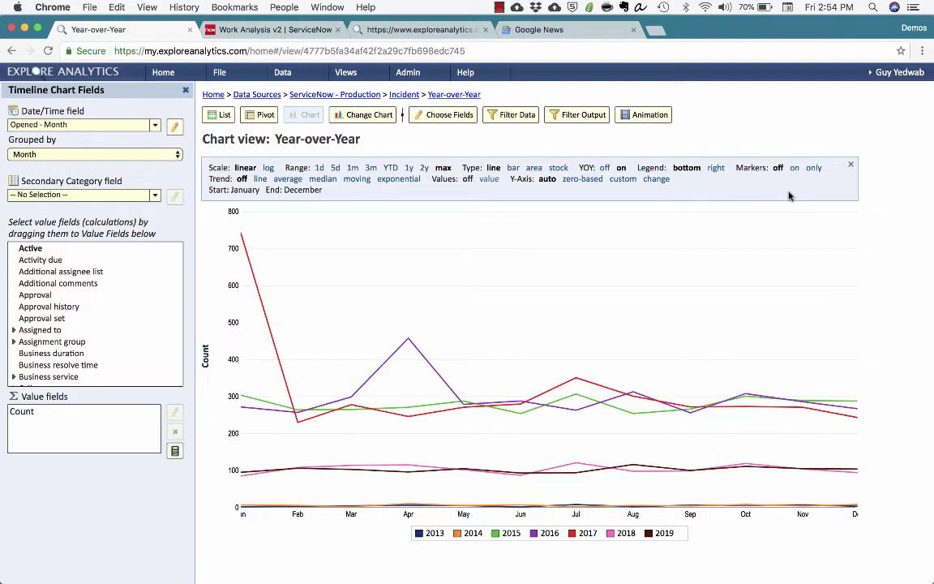
left_click(253, 119)
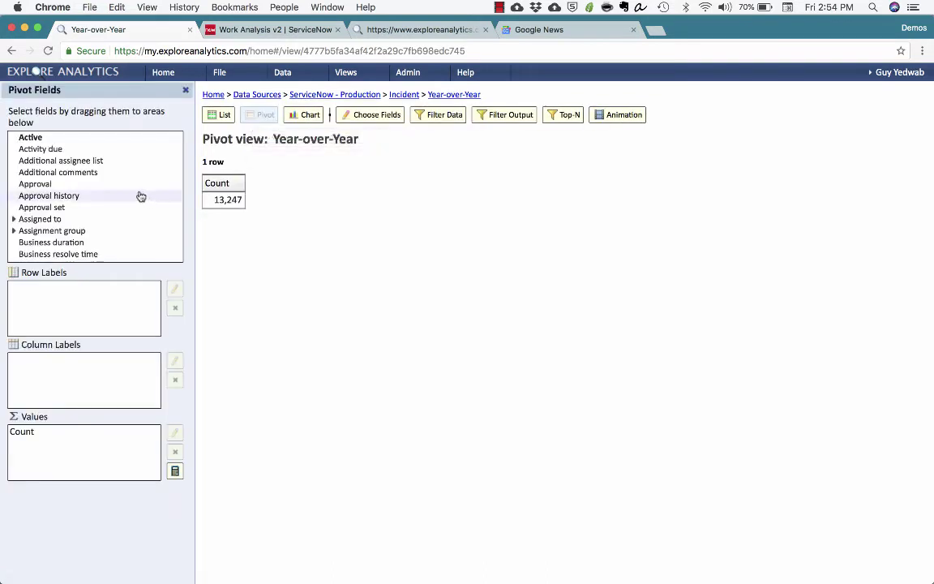
- Add Opened to Row Labels, grouped by both Year and Quarter
scroll(126, 176, "down", 10)
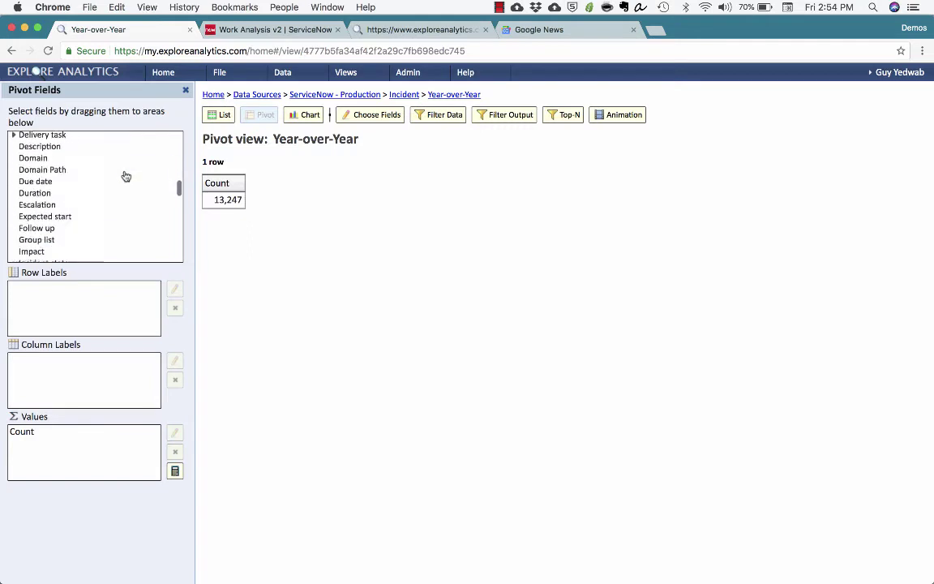
scroll(125, 176, "down", 8)
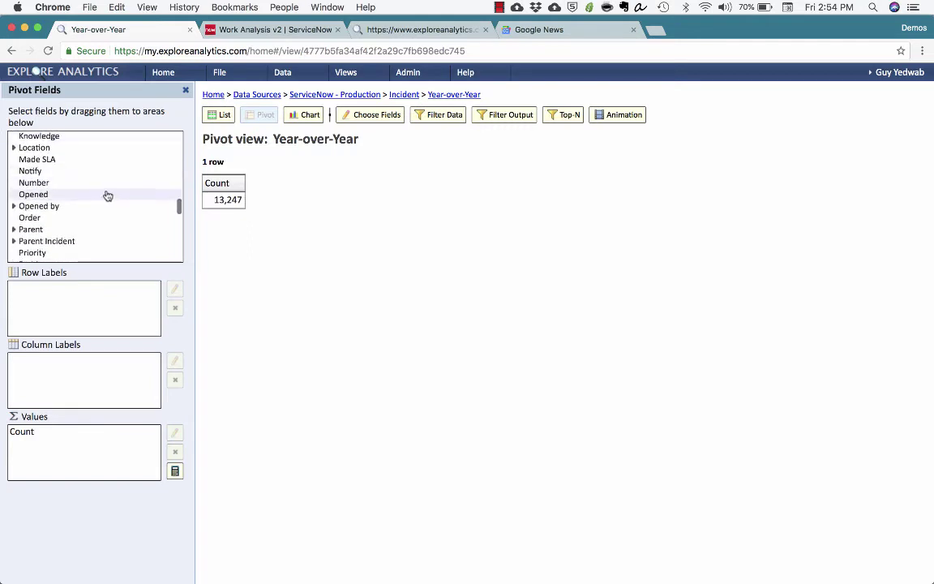
left_click_drag(107, 196, 70, 316)
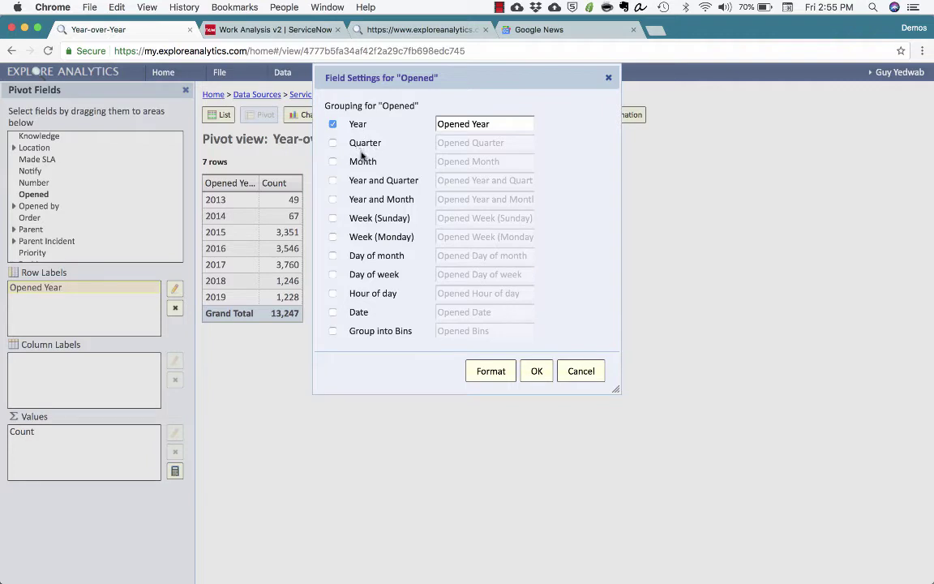
left_click(366, 143)
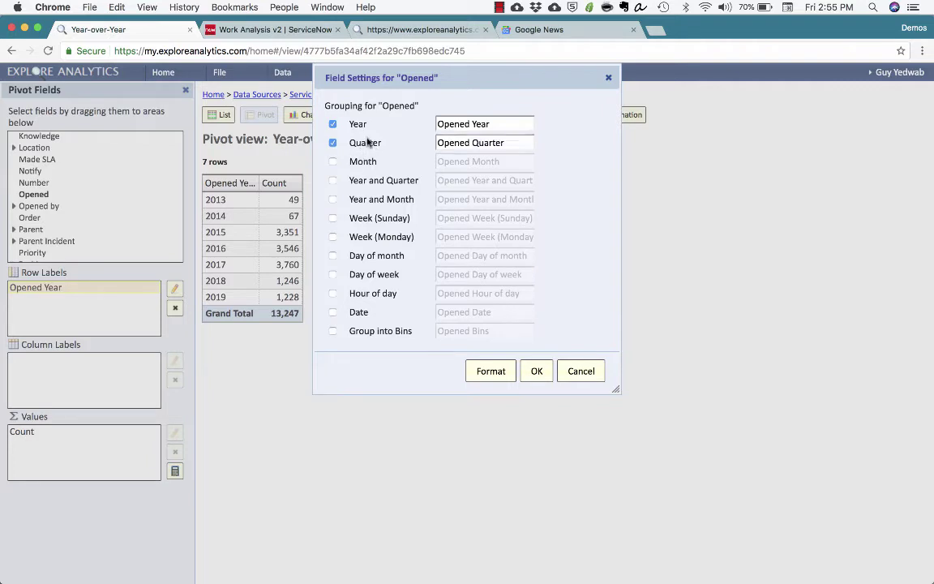
left_click(534, 371)
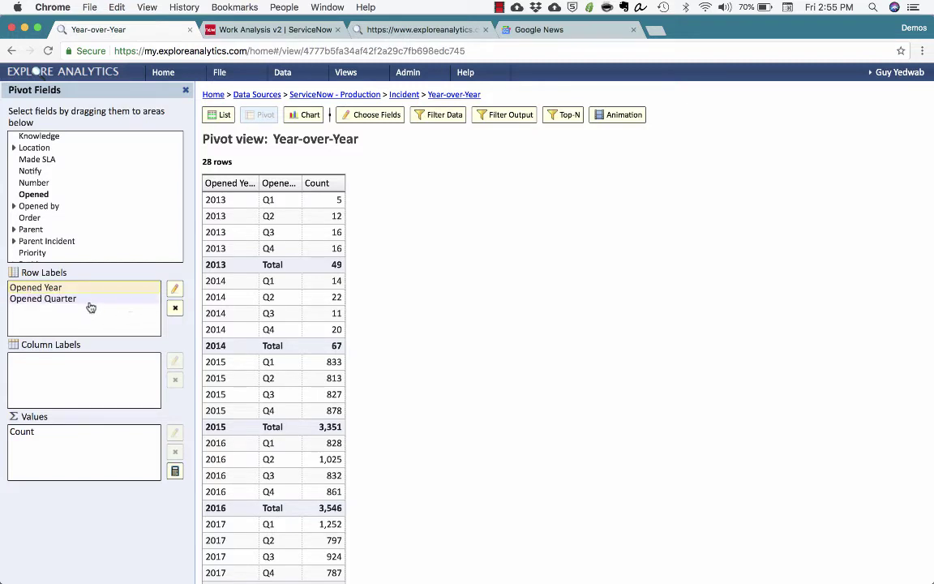
- Move Opened Quarter to Column Labels and add Active as a second value
left_click_drag(90, 307, 76, 374)
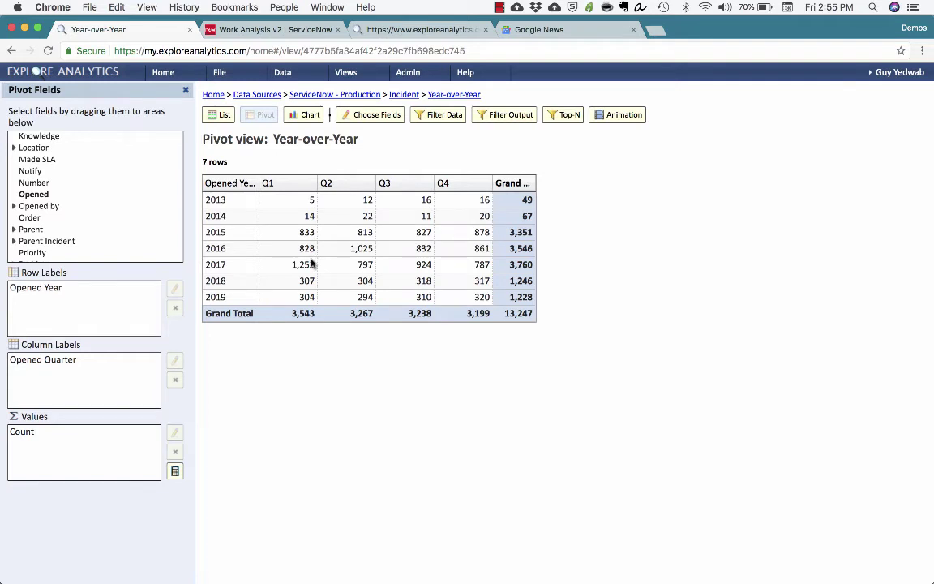
scroll(148, 233, "up", 10)
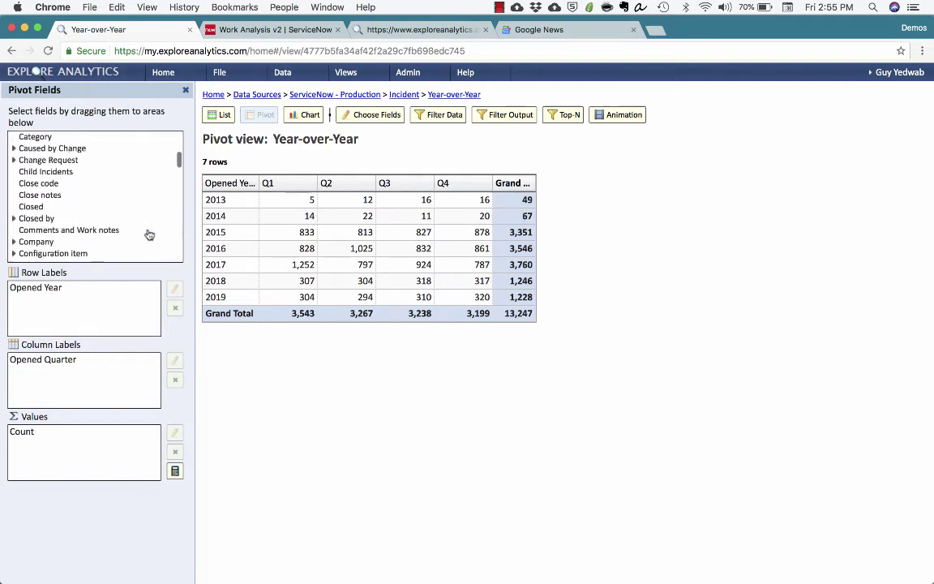
scroll(148, 233, "up", 5)
left_click_drag(120, 140, 73, 445)
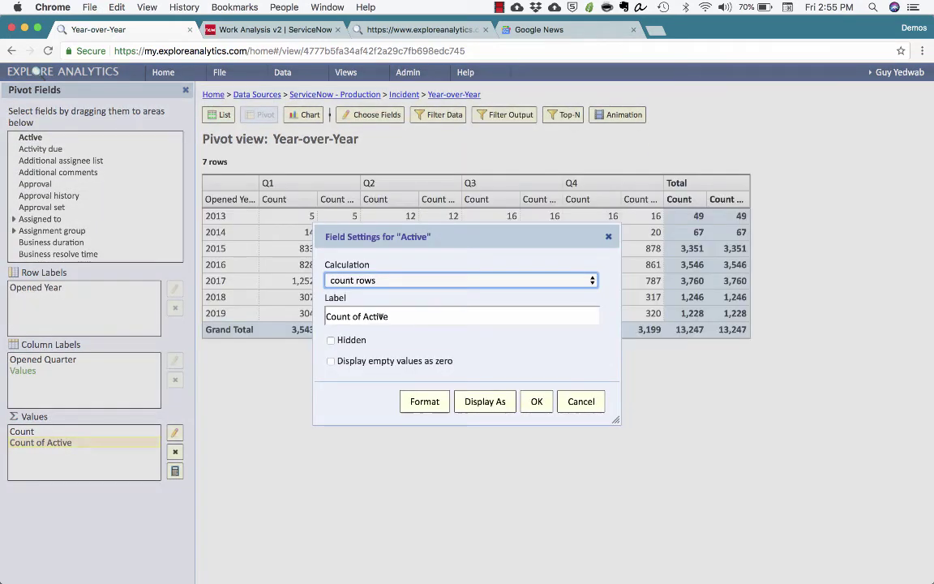
- Display Count of Active as % difference from the previous Opened Year
left_click(483, 403)
left_click(480, 399)
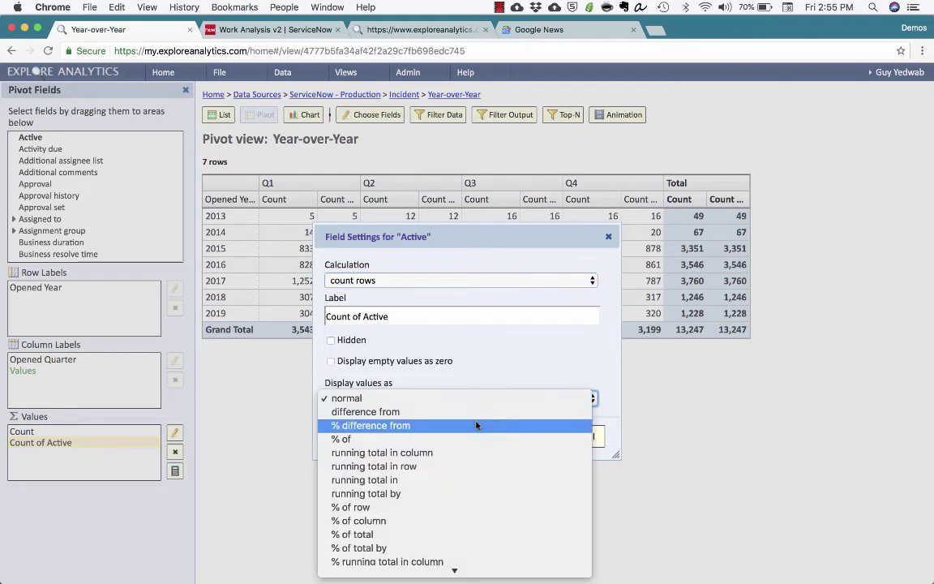
left_click(477, 425)
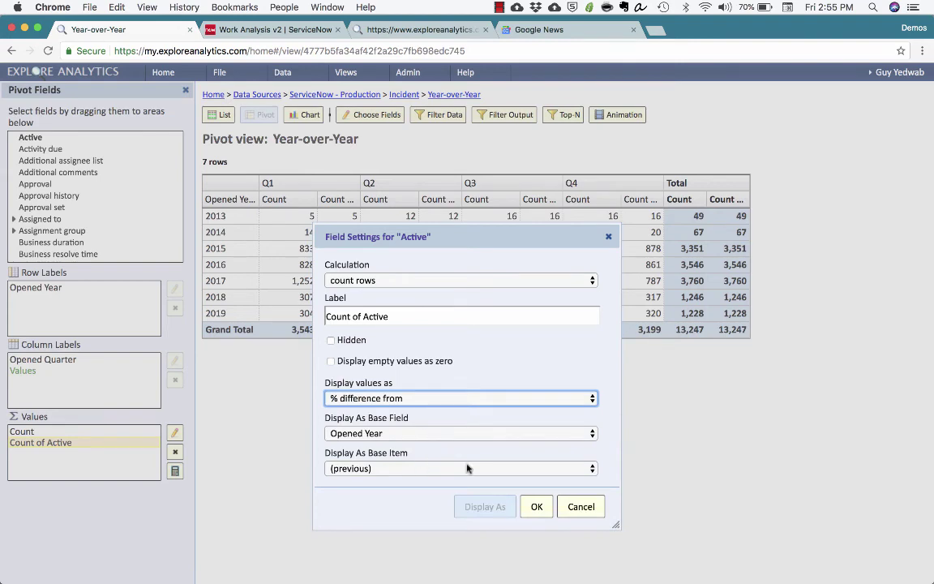
left_click(535, 506)
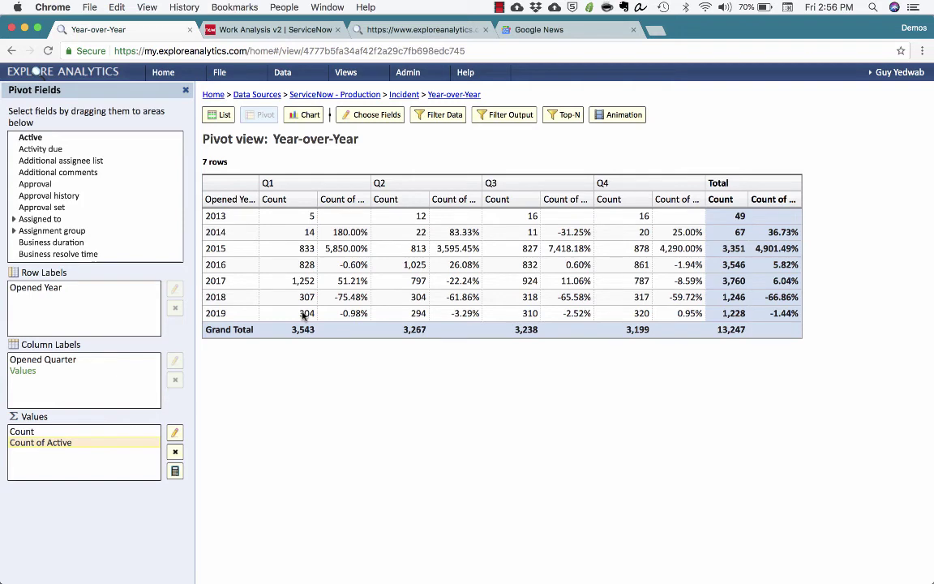
- Add a two-bin colouring rule to the percentage cells: light green background, then pink background
right_click(320, 226)
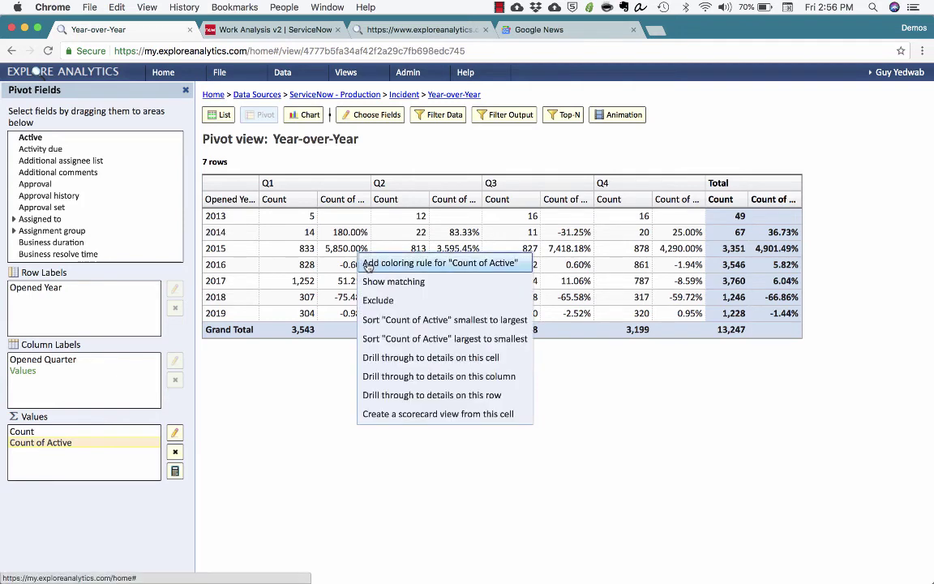
left_click(357, 235)
left_click(557, 245)
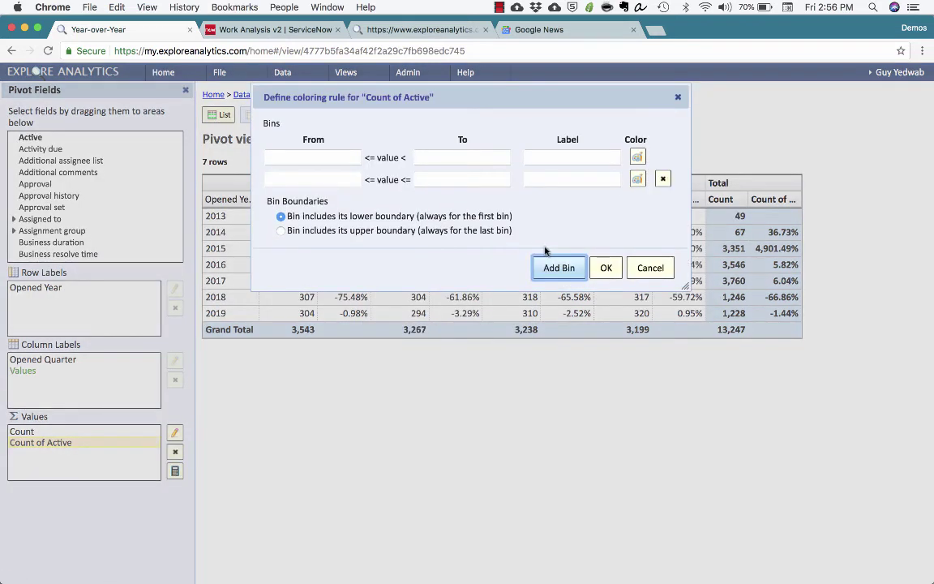
left_click(494, 158)
left_click(637, 157)
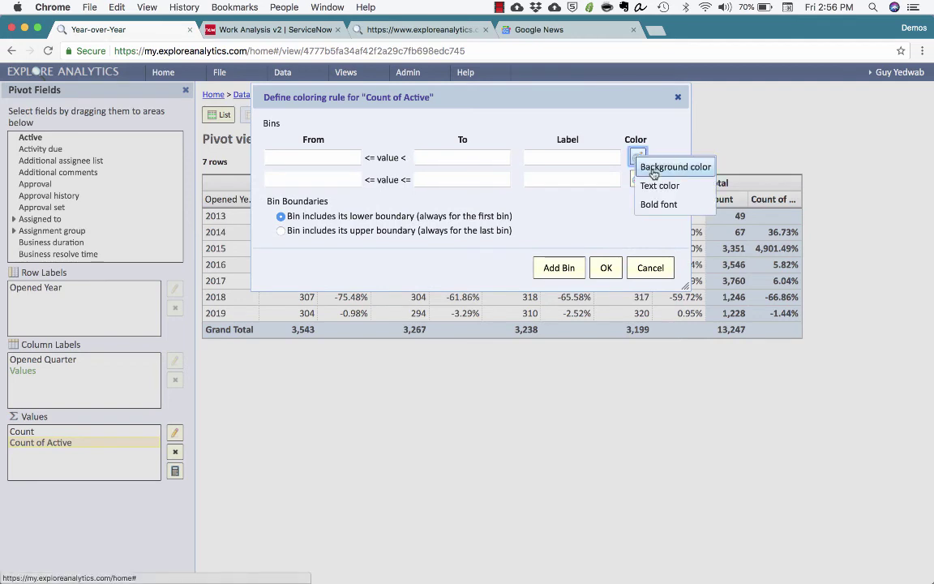
left_click(596, 152)
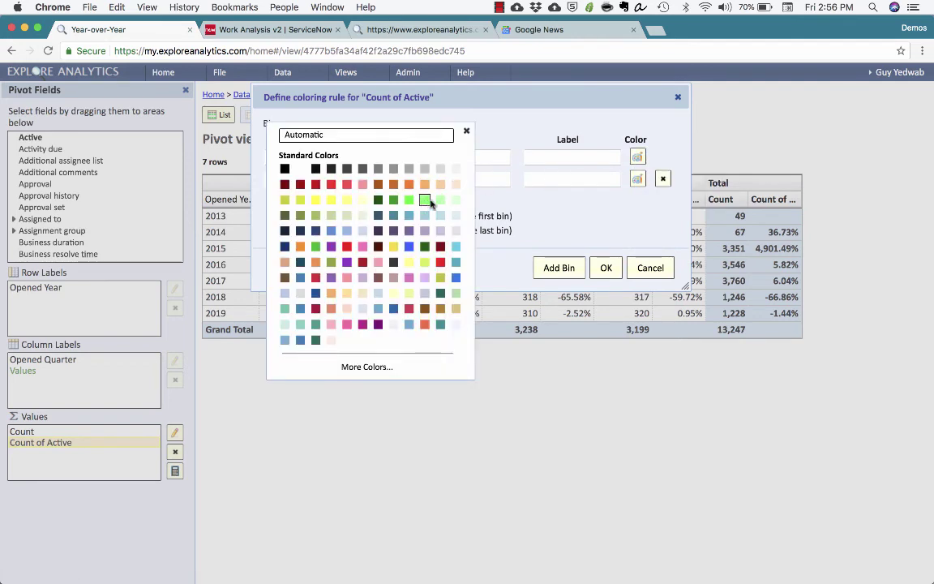
left_click(423, 199)
left_click(637, 179)
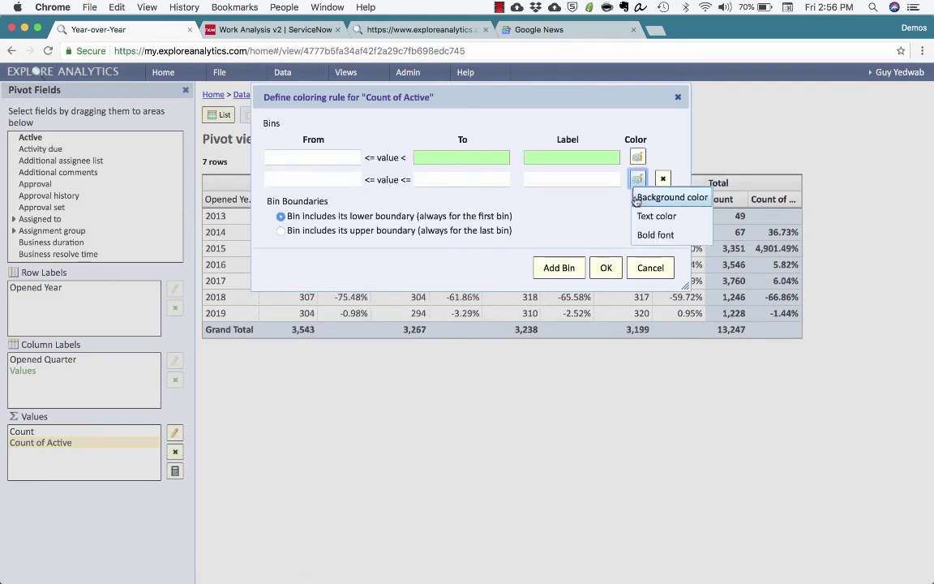
left_click(636, 200)
left_click(362, 184)
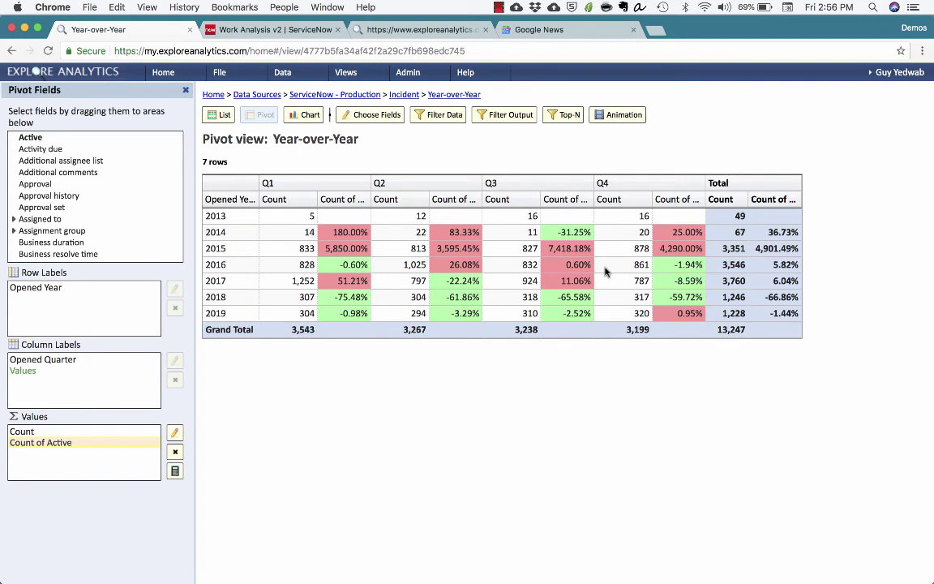
- Drill through from the 2014 Q1 count cell to the incident details for the Q1 column
right_click(293, 228)
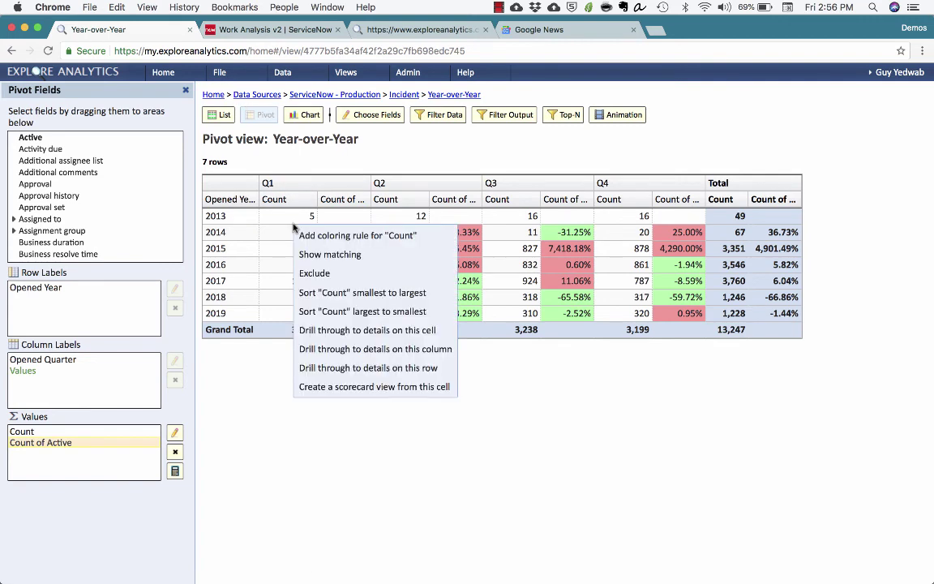
left_click(331, 349)
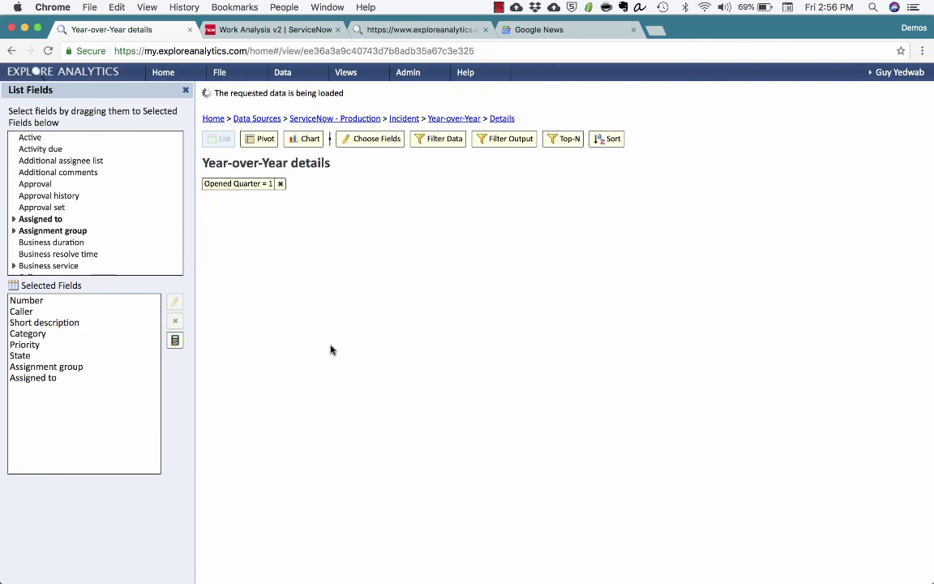